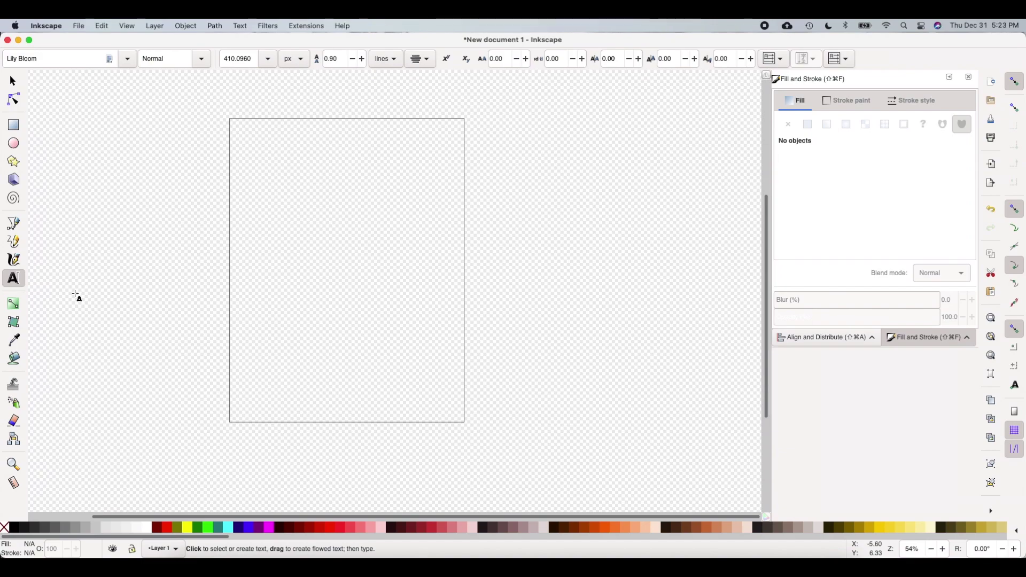
Step: Create a 'Hello' text object in Lily Bloom at 75 px on the page and select it
{"action": "left_click", "coordinate": [15, 279]}
{"action": "left_click", "coordinate": [288, 236]}
{"action": "type", "text": "Hello"}
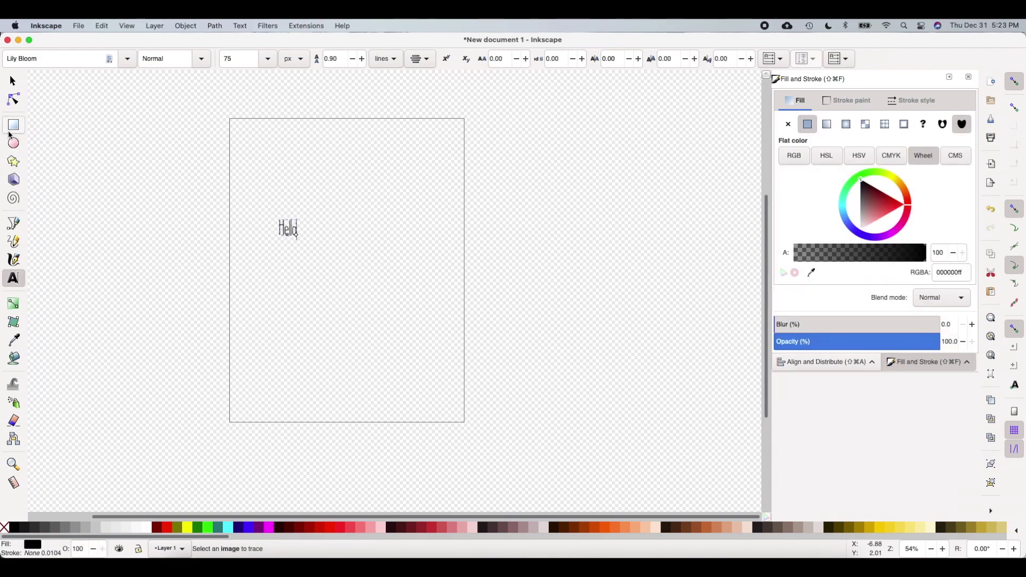
{"action": "key", "text": "Escape"}
{"action": "key", "text": "s"}
{"action": "left_click", "coordinate": [289, 229]}
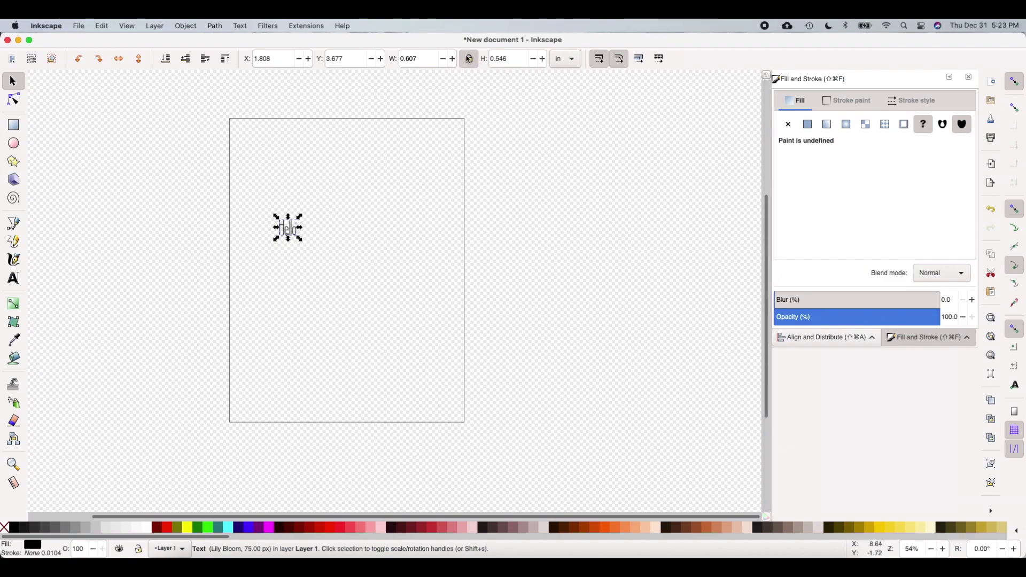
Step: Scale the Hello text up to 670.73 px, about 5.4 × 4.9 in, filling the page
{"action": "left_click_drag", "start_coordinate": [300, 237], "coordinate": [529, 359]}
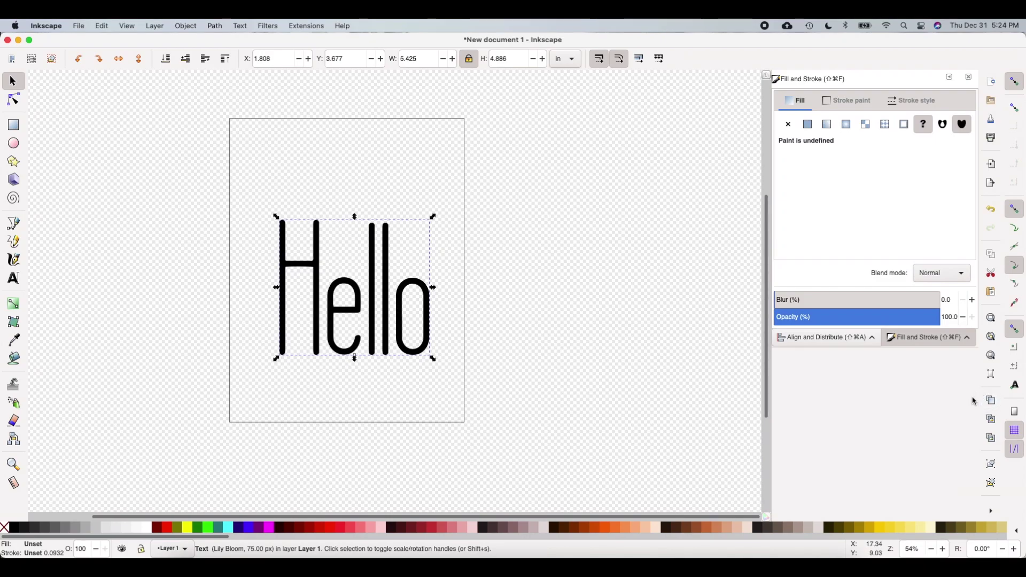
{"action": "left_click", "coordinate": [995, 399]}
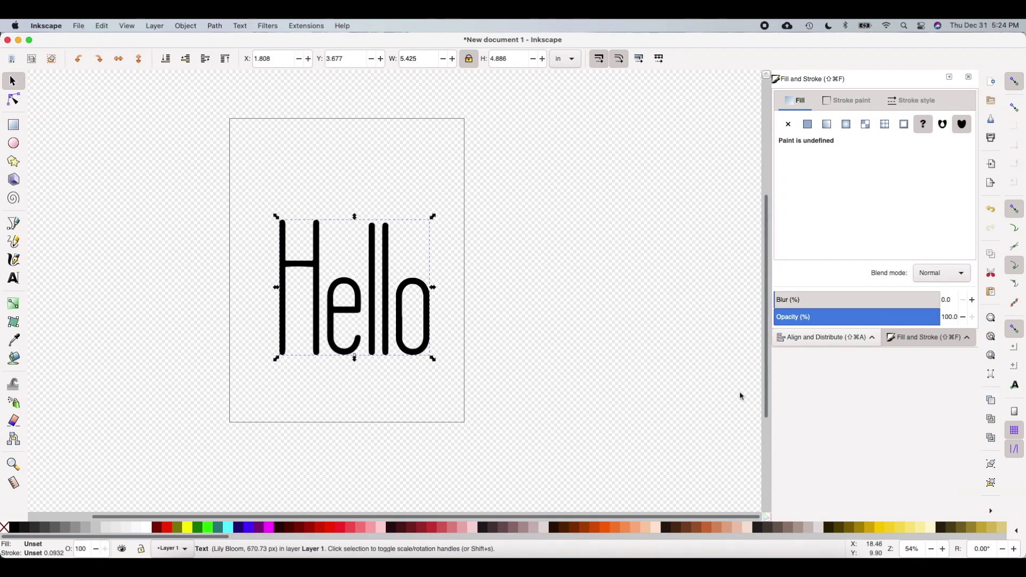
{"action": "scroll", "coordinate": [725, 390], "scroll_direction": "down", "scroll_amount": 1}
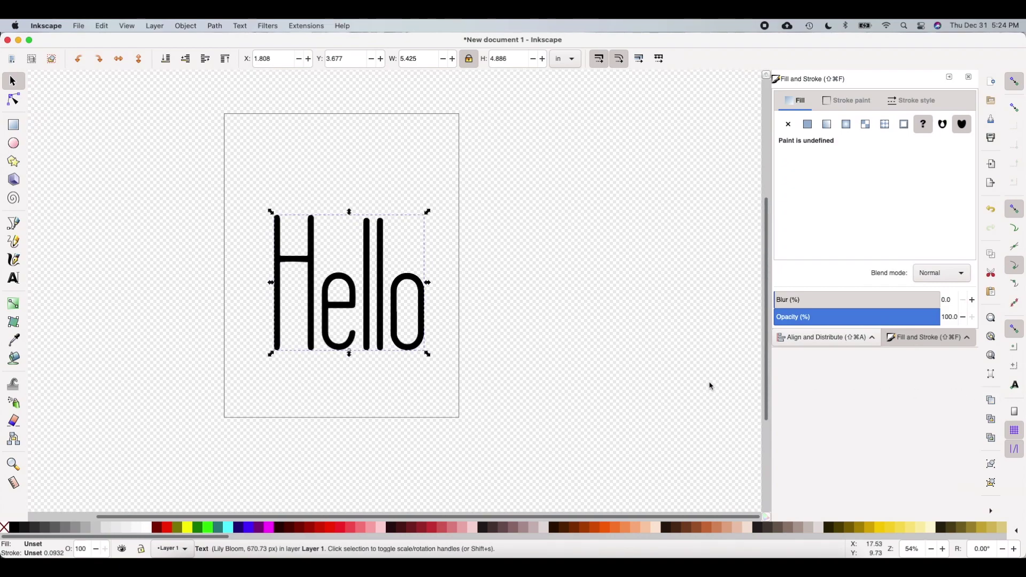
{"action": "scroll", "coordinate": [711, 385], "scroll_direction": "up", "scroll_amount": 1}
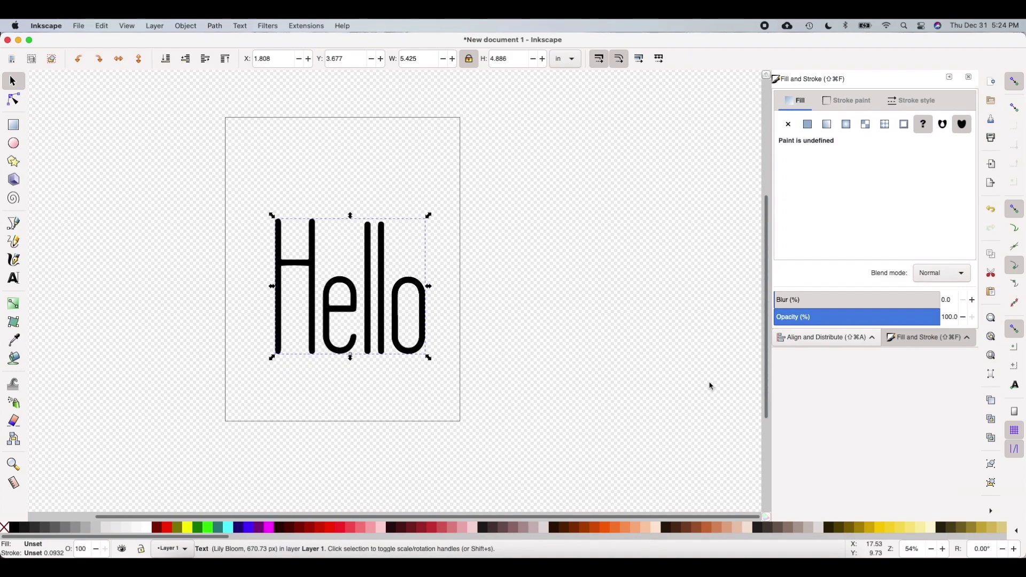
{"action": "scroll", "coordinate": [657, 366], "scroll_direction": "down", "scroll_amount": 1}
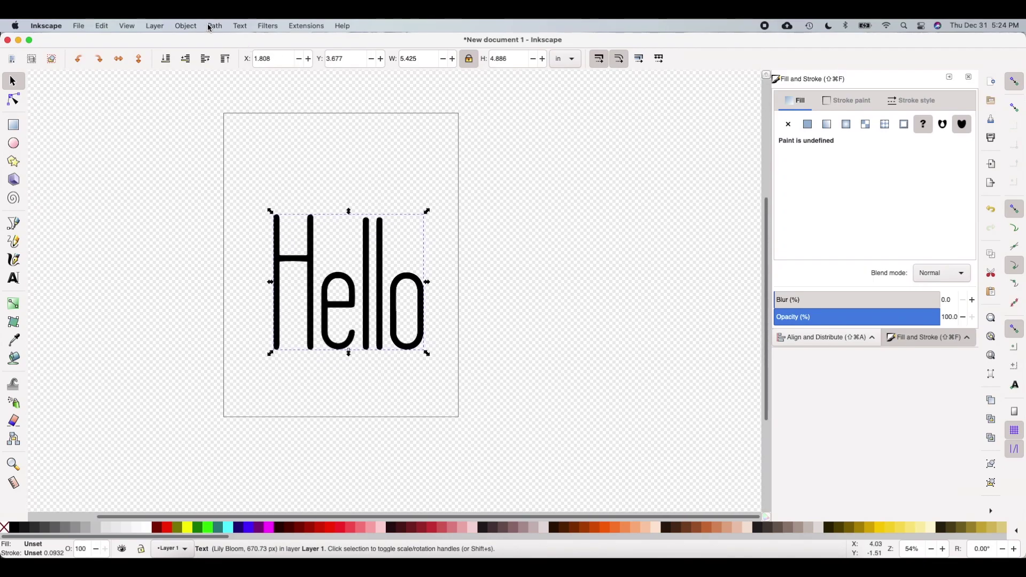
Step: Convert Hello to paths, group then ungroup the letters, and union them into one path
{"action": "left_click", "coordinate": [214, 26]}
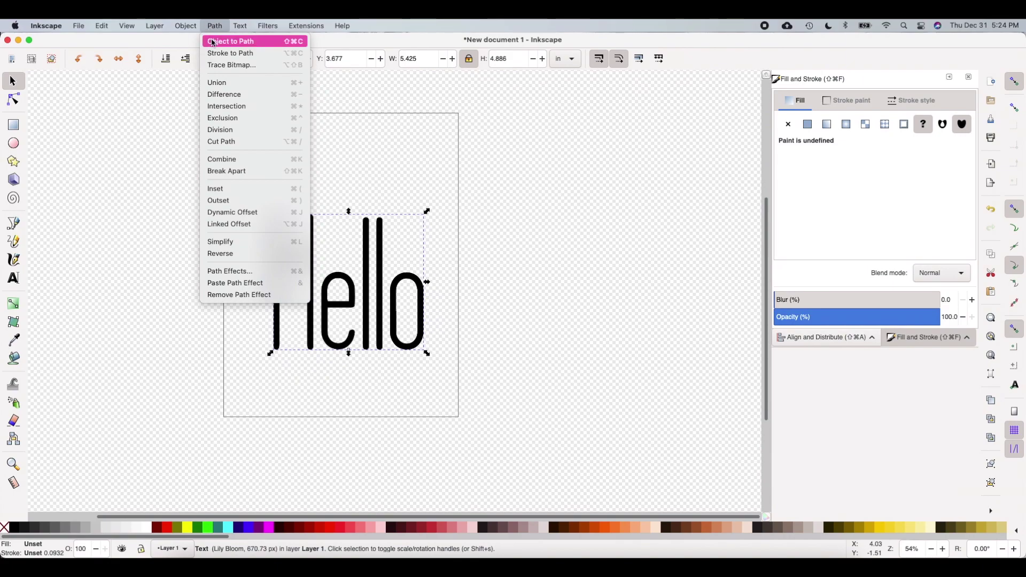
{"action": "left_click", "coordinate": [213, 42]}
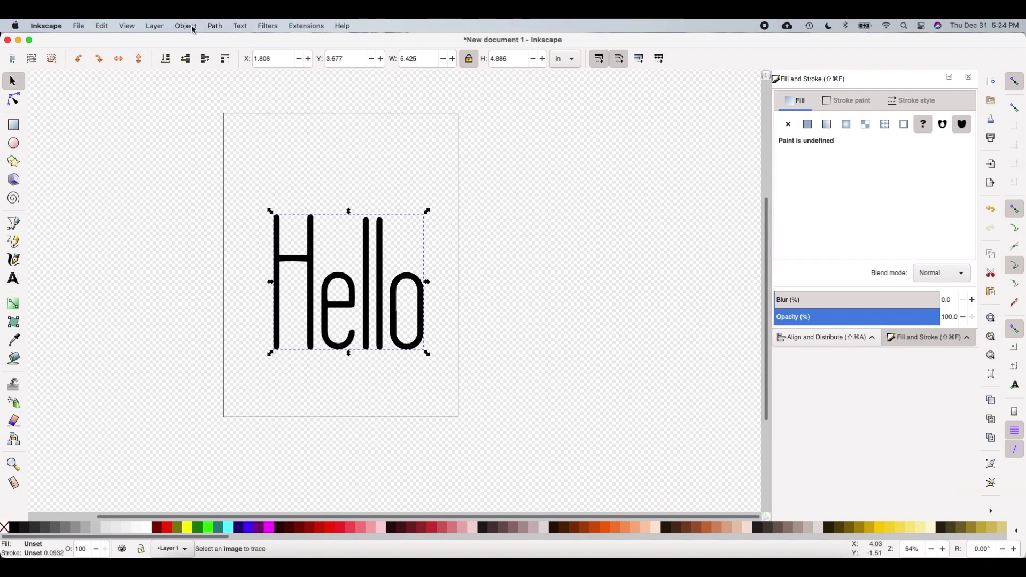
{"action": "left_click", "coordinate": [193, 29]}
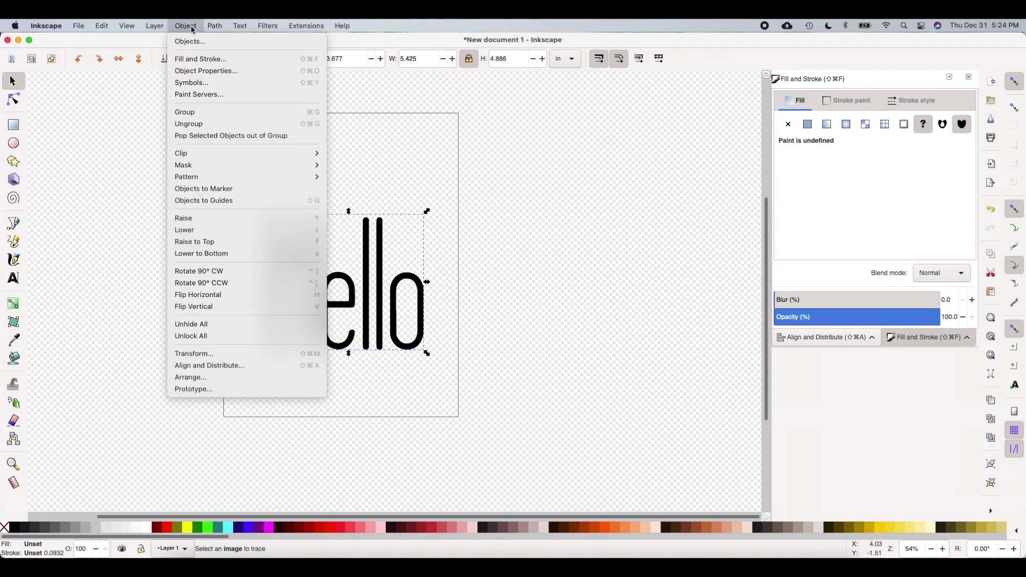
{"action": "left_click", "coordinate": [199, 117]}
{"action": "key", "text": "super+shift+g"}
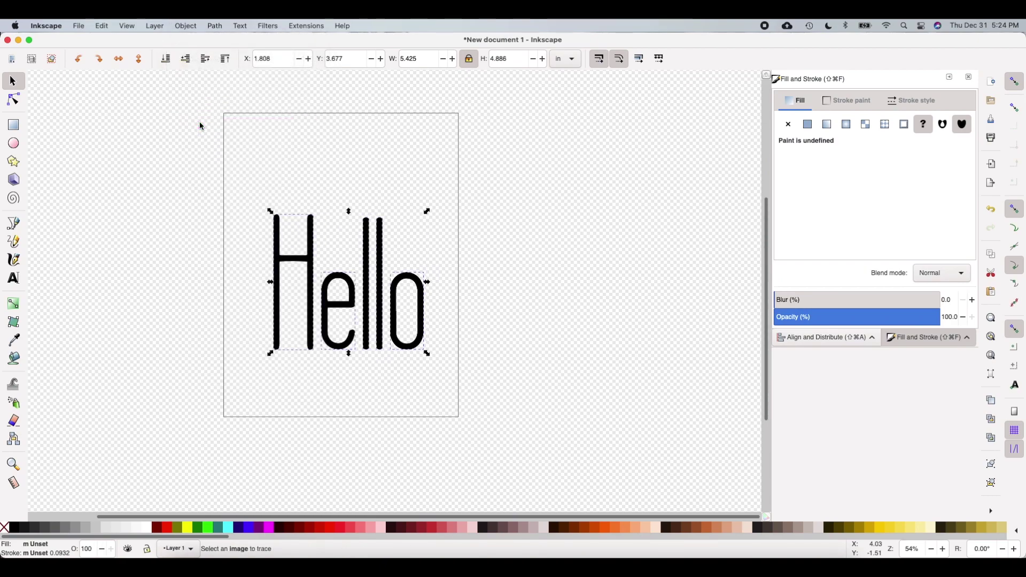
{"action": "left_click", "coordinate": [216, 26]}
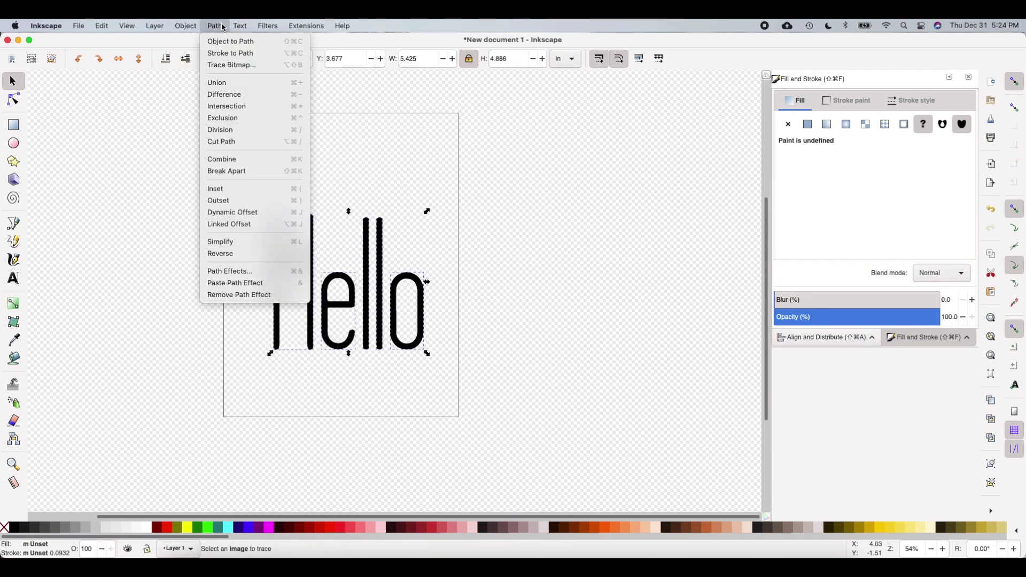
{"action": "left_click", "coordinate": [226, 83]}
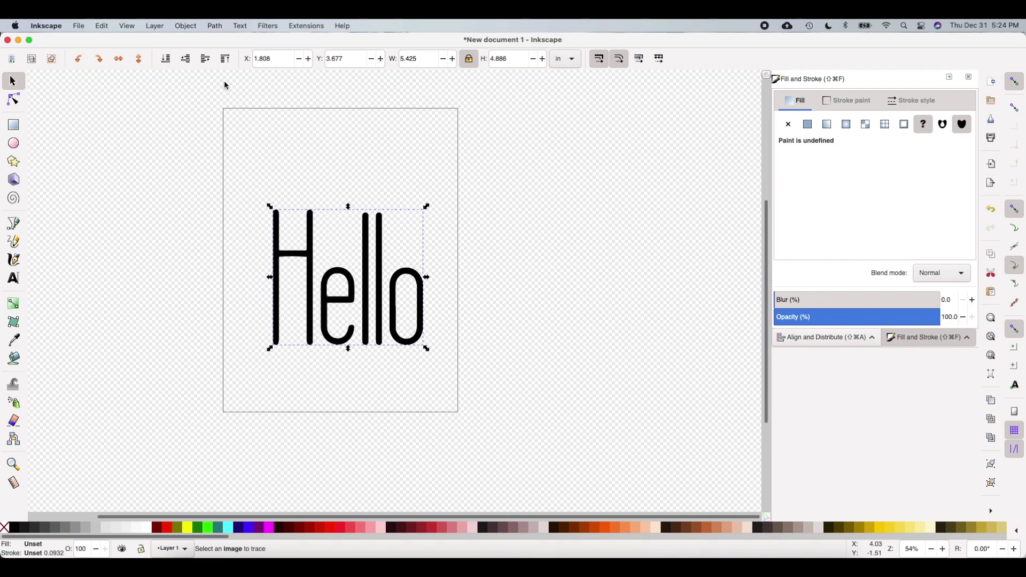
{"action": "scroll", "coordinate": [226, 86], "scroll_direction": "up", "scroll_amount": 1}
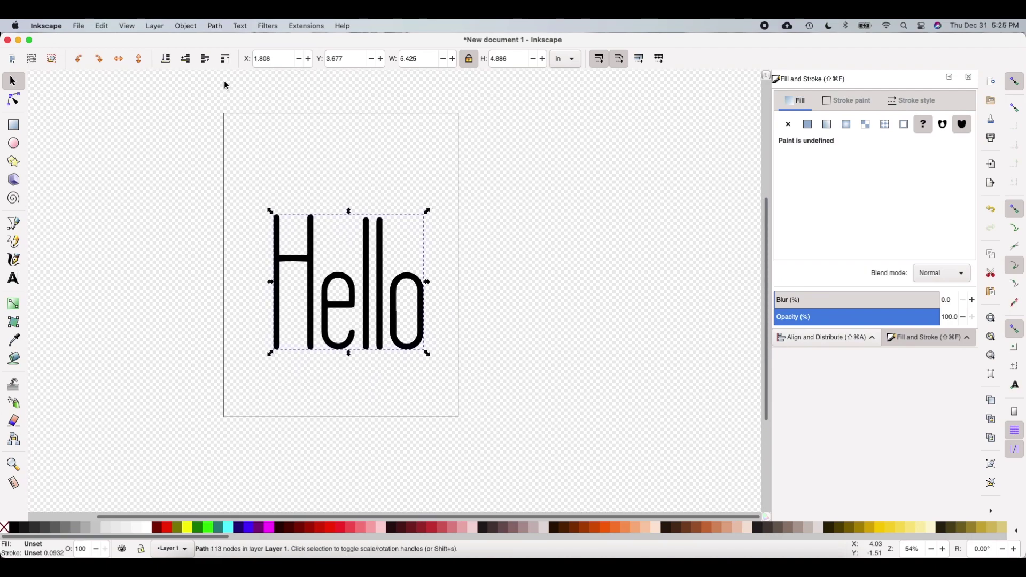
{"action": "scroll", "coordinate": [225, 86], "scroll_direction": "up", "scroll_amount": 1}
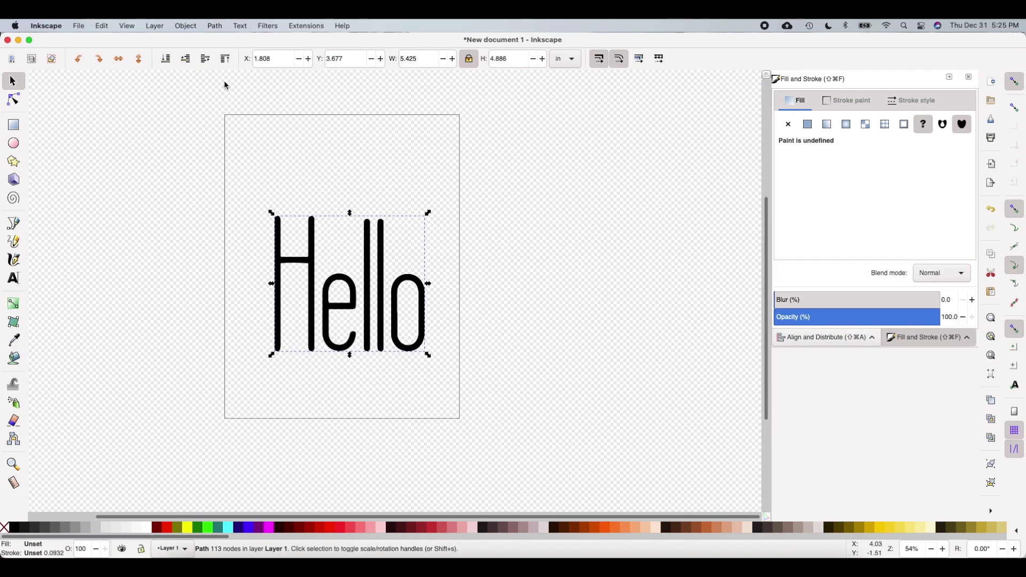
{"action": "scroll", "coordinate": [225, 85], "scroll_direction": "up", "scroll_amount": 1}
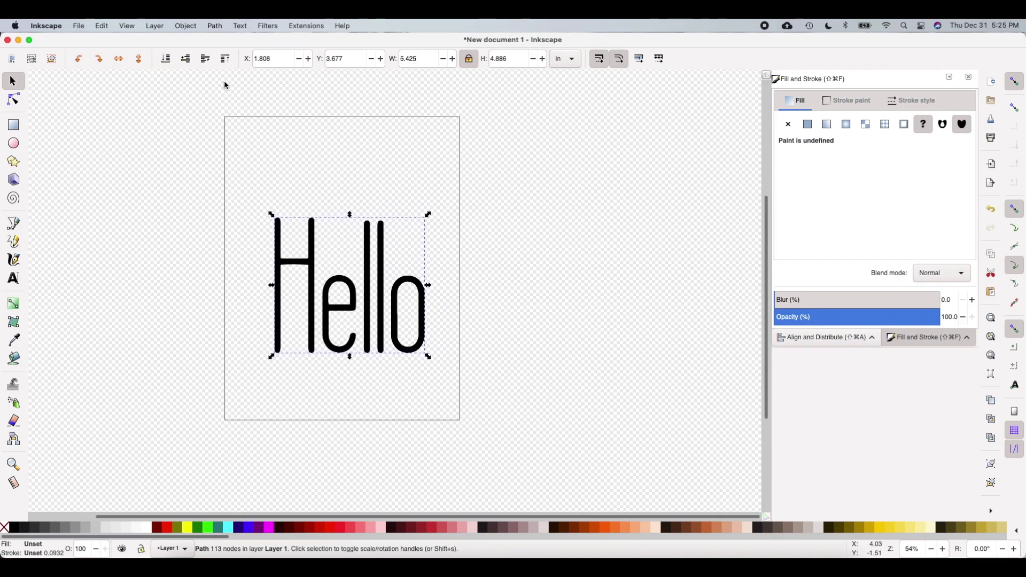
{"action": "scroll", "coordinate": [225, 85], "scroll_direction": "up", "scroll_amount": 1}
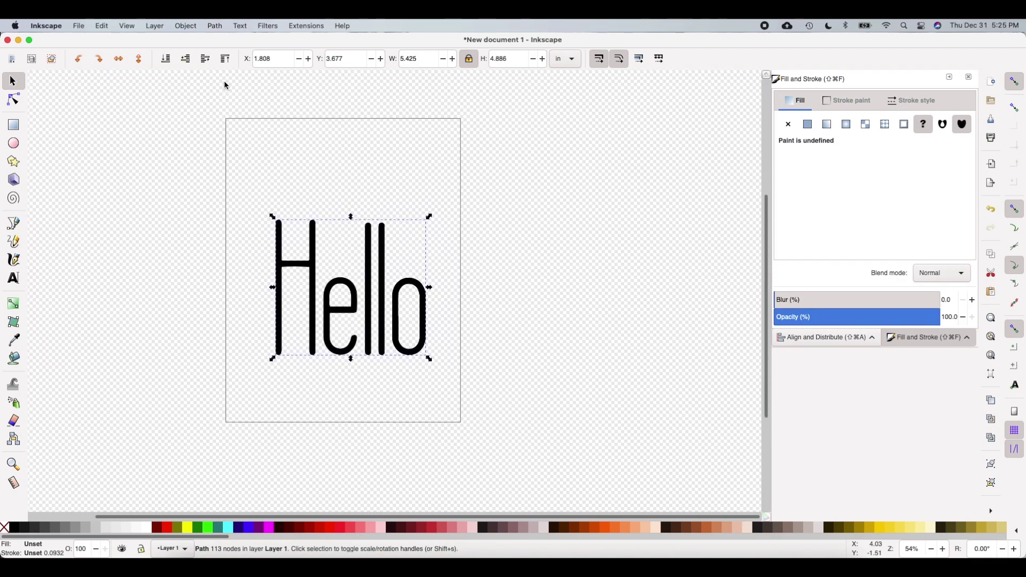
{"action": "scroll", "coordinate": [226, 85], "scroll_direction": "up", "scroll_amount": 1}
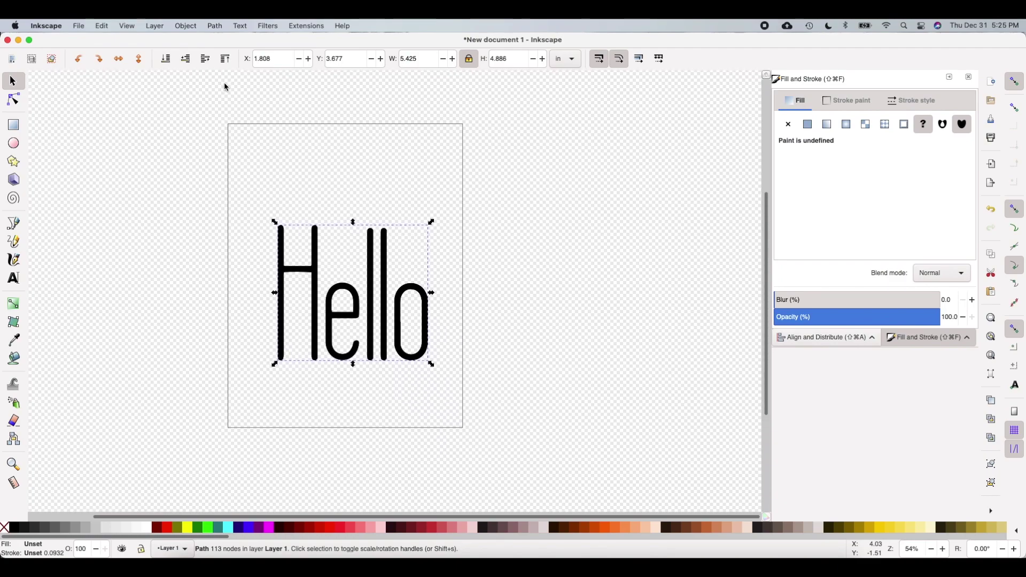
{"action": "scroll", "coordinate": [224, 84], "scroll_direction": "left", "scroll_amount": 1}
{"action": "scroll", "coordinate": [226, 87], "scroll_direction": "up", "scroll_amount": 1}
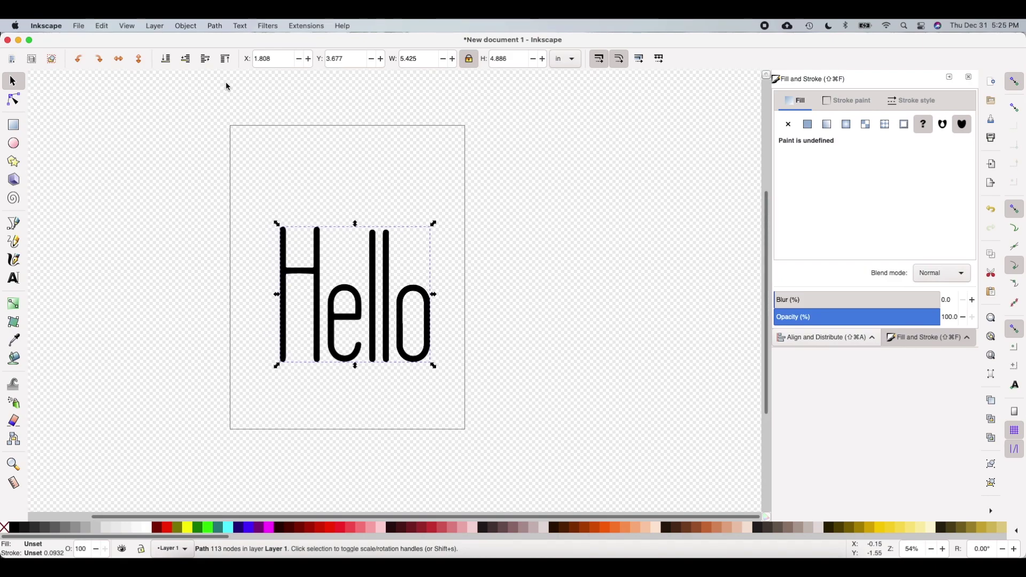
{"action": "scroll", "coordinate": [374, 160], "scroll_direction": "up", "scroll_amount": 3}
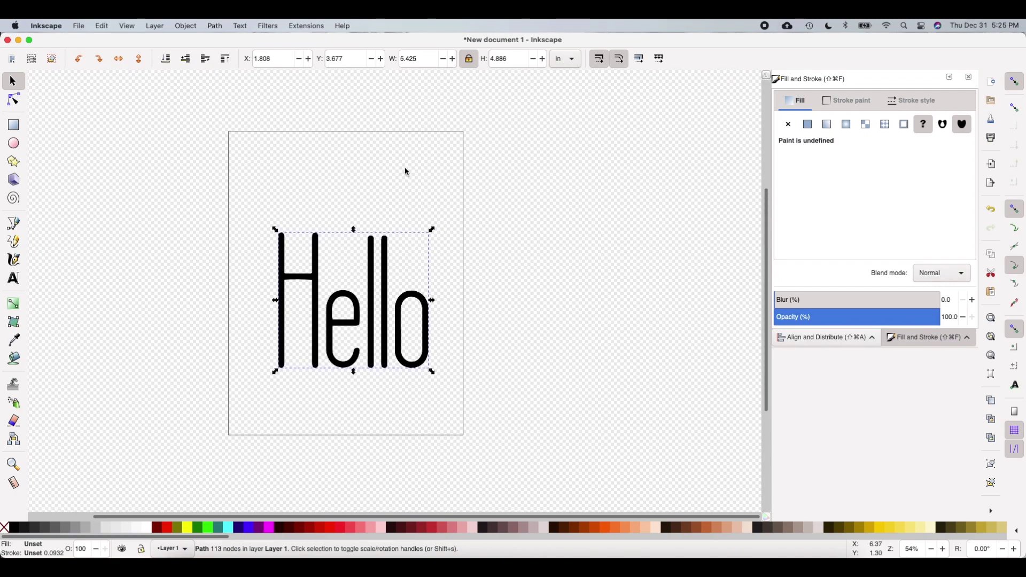
{"action": "scroll", "coordinate": [405, 168], "scroll_direction": "right", "scroll_amount": 1}
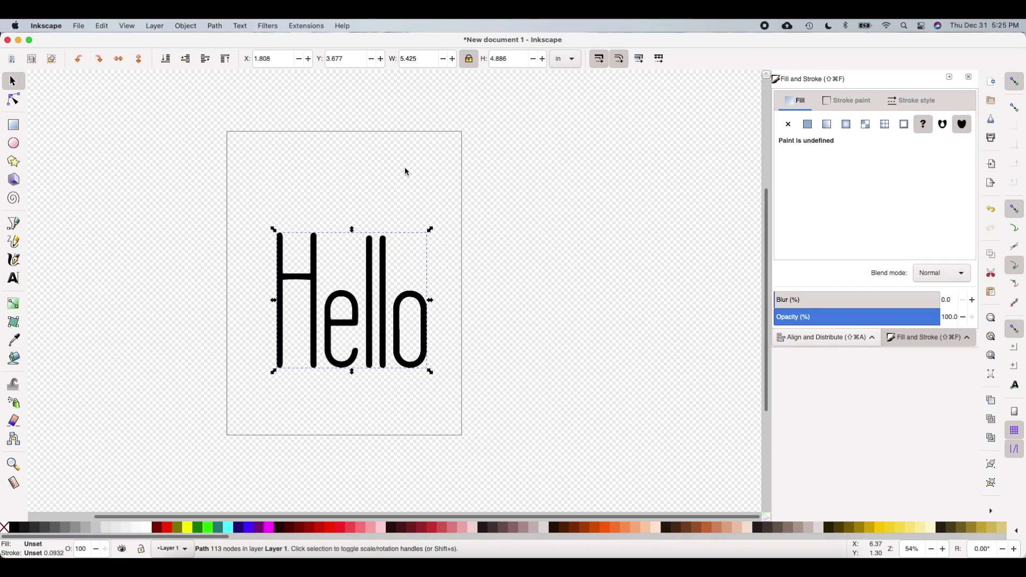
{"action": "scroll", "coordinate": [404, 168], "scroll_direction": "down", "scroll_amount": 1}
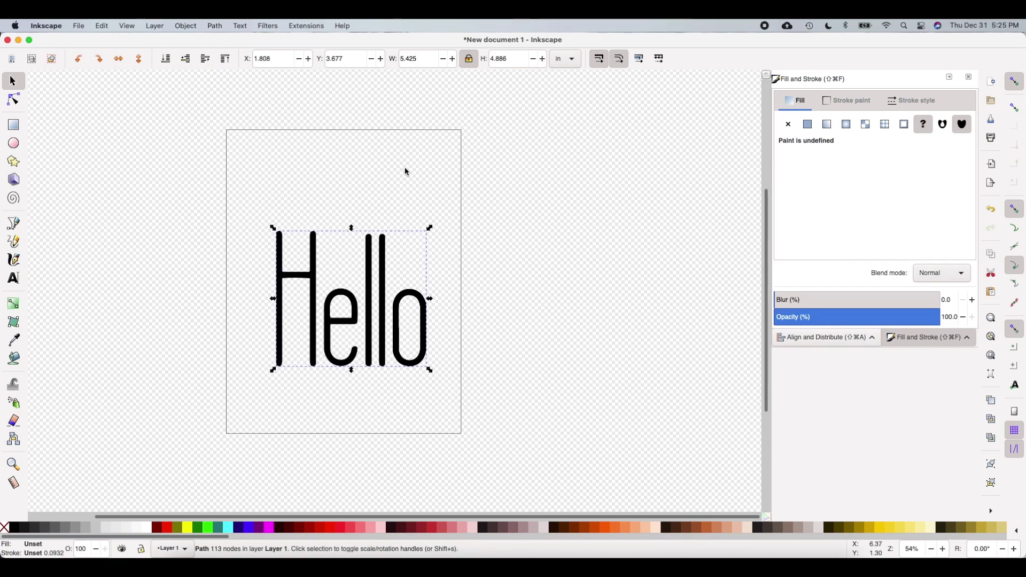
Step: Add a dynamic offset to the merged Hello path and drag it outward to thicken the letters
{"action": "left_click", "coordinate": [220, 24]}
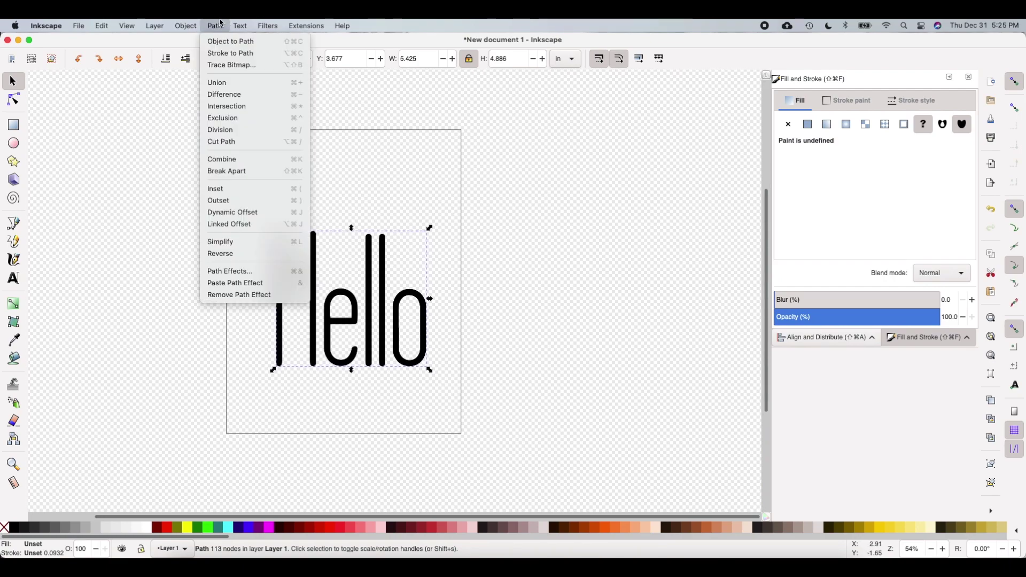
{"action": "left_click", "coordinate": [249, 214]}
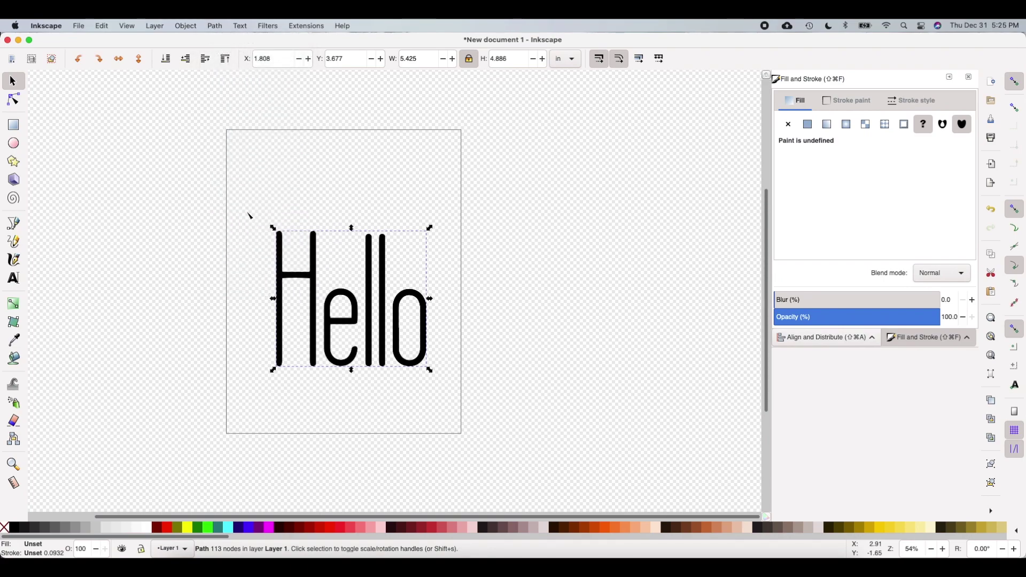
{"action": "scroll", "coordinate": [253, 226], "scroll_direction": "up", "scroll_amount": 1}
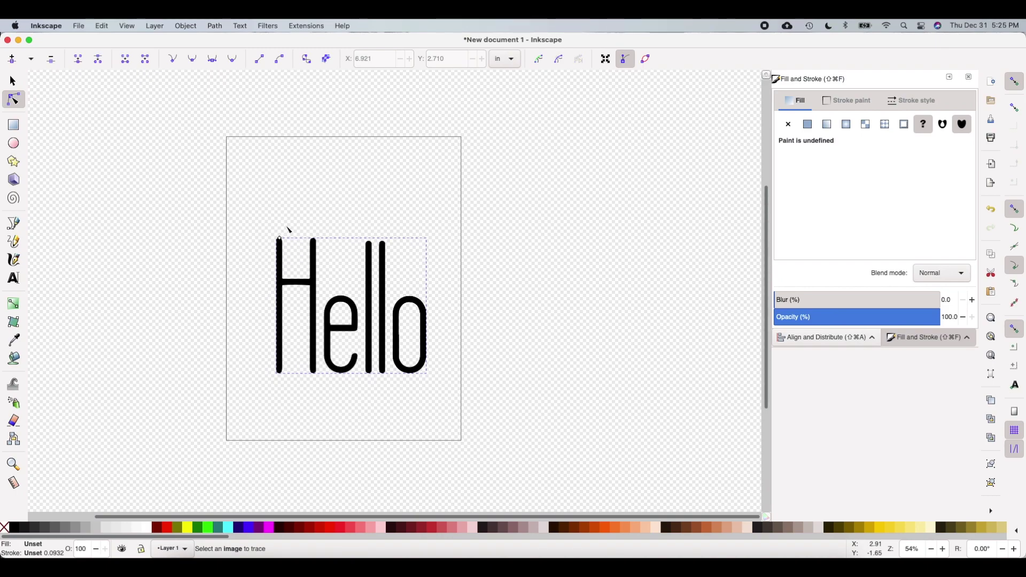
{"action": "scroll", "coordinate": [291, 276], "scroll_direction": "right", "scroll_amount": 1}
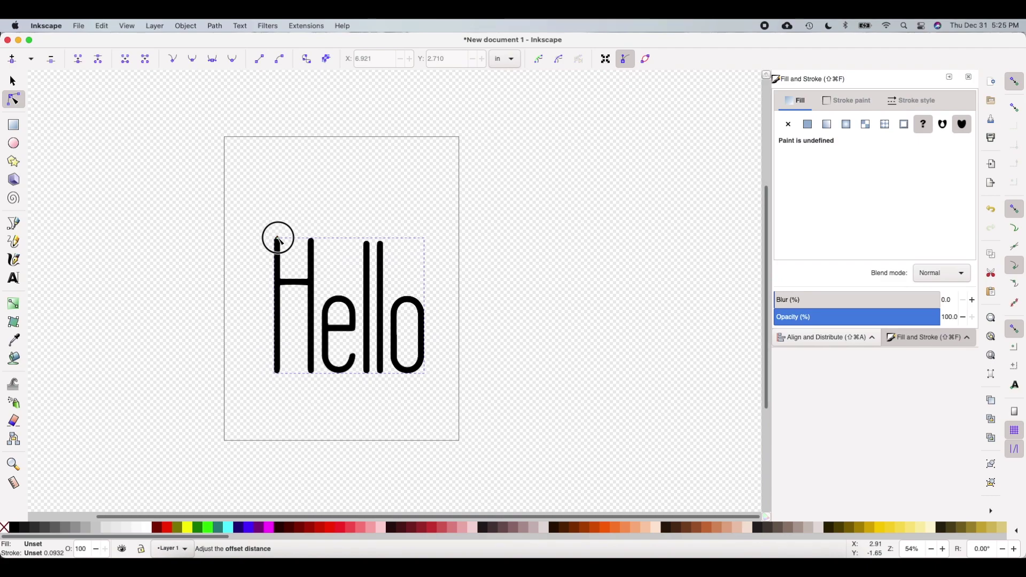
{"action": "left_click_drag", "start_coordinate": [276, 237], "coordinate": [277, 234]}
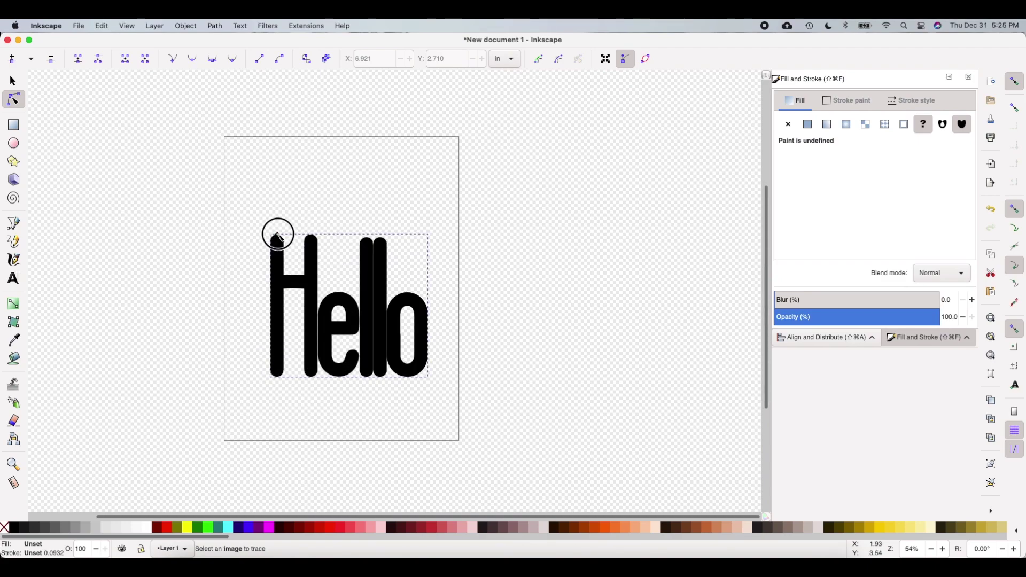
{"action": "scroll", "coordinate": [278, 236], "scroll_direction": "down", "scroll_amount": 1}
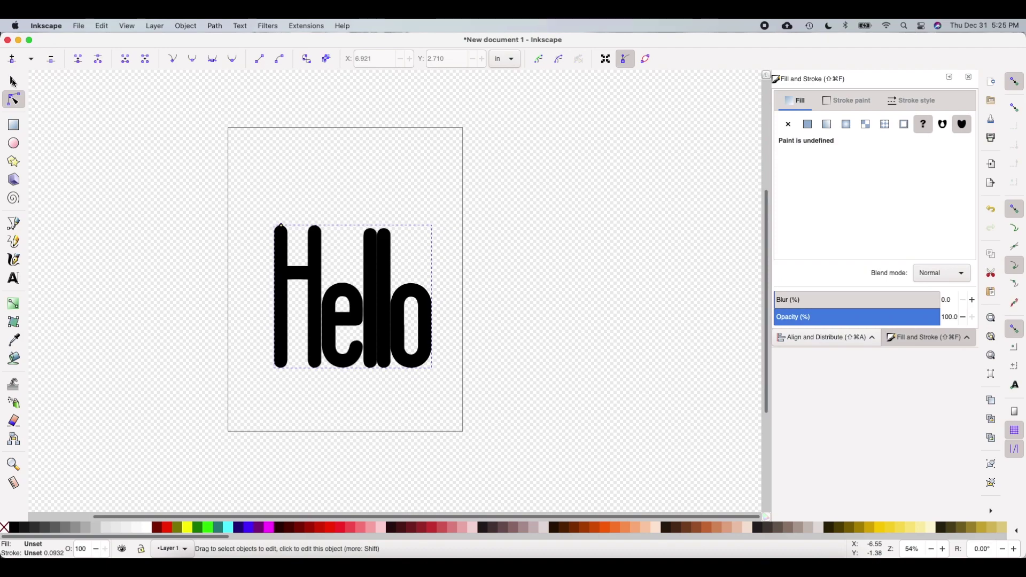
Step: Lower the thick offset outline to the bottom and select the Hello text above it
{"action": "left_click", "coordinate": [14, 83]}
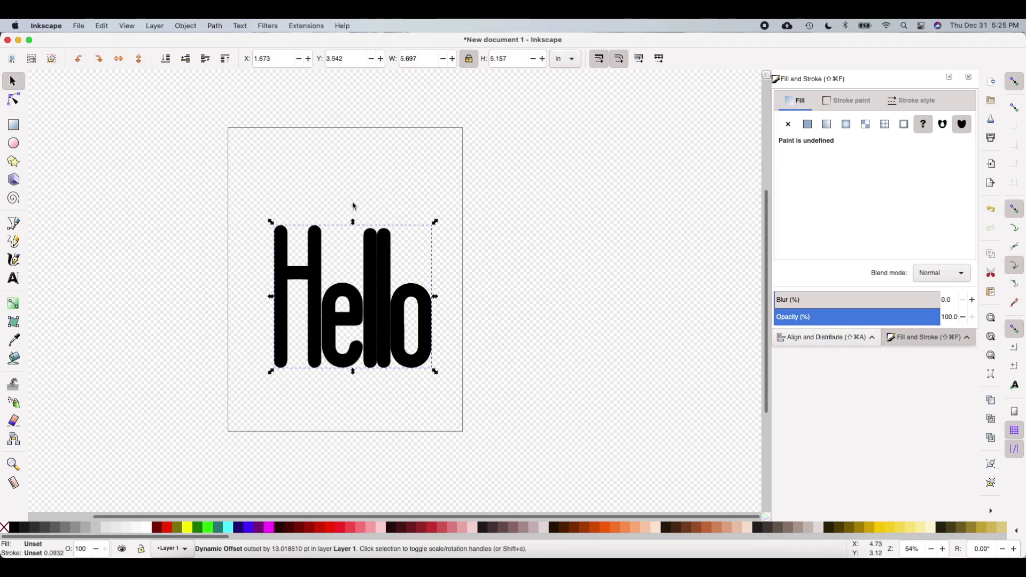
{"action": "left_click", "coordinate": [167, 61]}
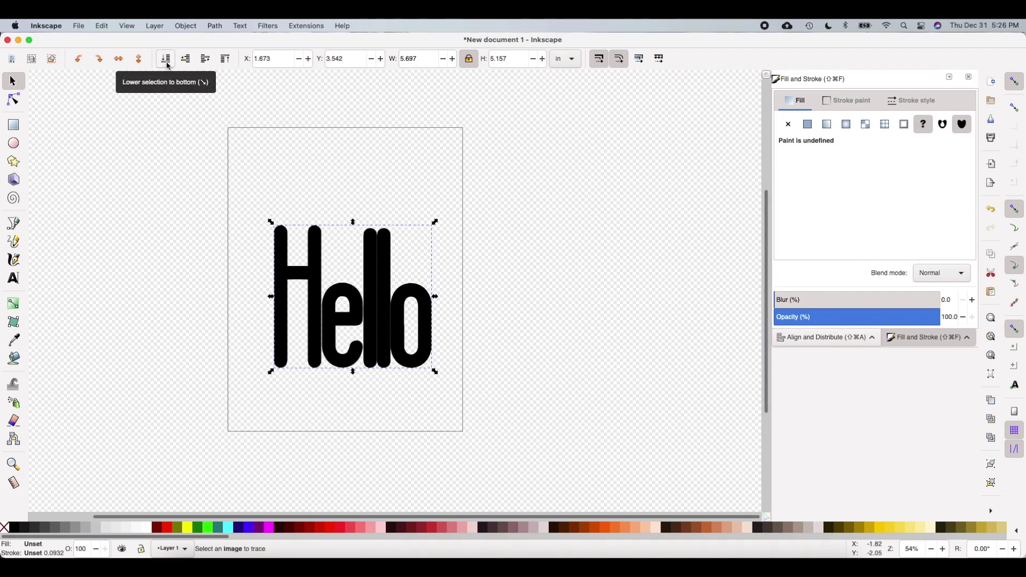
{"action": "left_click", "coordinate": [168, 63]}
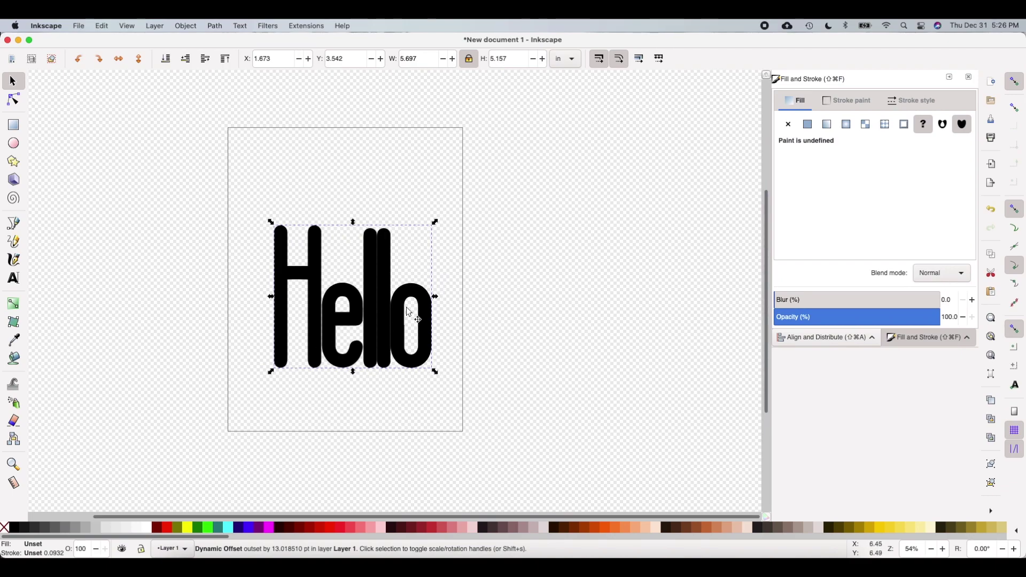
{"action": "left_click", "coordinate": [383, 332], "text": "alt"}
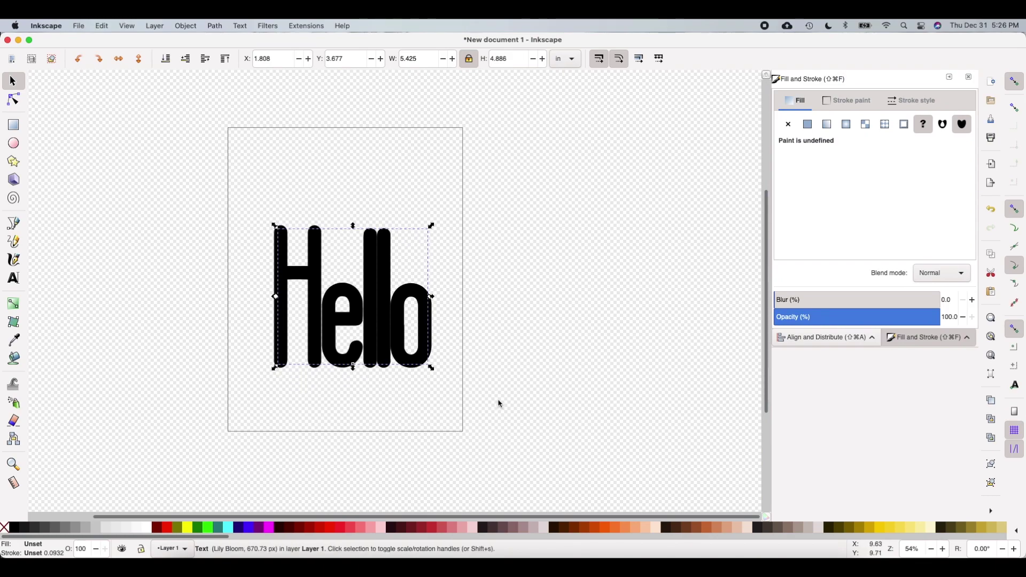
Step: Fill the Hello text orange, move it right of the outline, and duplicate the black outline
{"action": "left_click", "coordinate": [637, 525]}
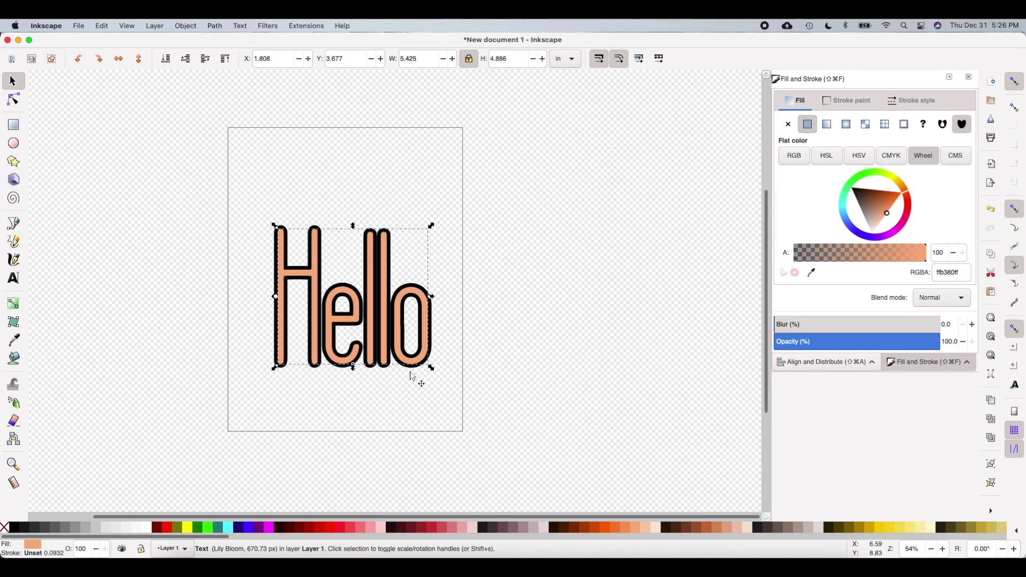
{"action": "left_click_drag", "start_coordinate": [412, 376], "coordinate": [540, 342]}
{"action": "left_click_drag", "start_coordinate": [568, 363], "coordinate": [568, 363]}
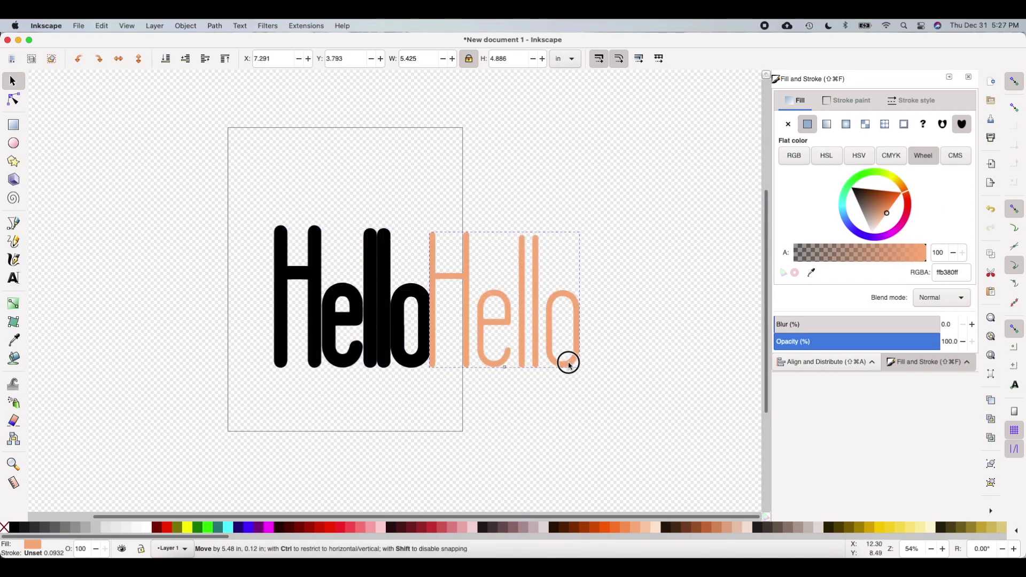
{"action": "left_click", "coordinate": [384, 331]}
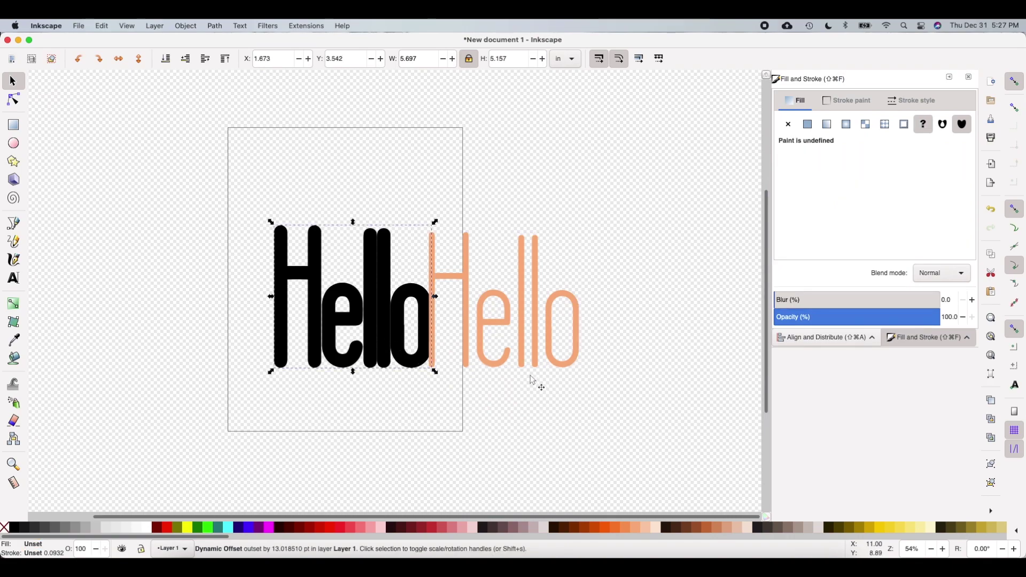
{"action": "left_click", "coordinate": [992, 401]}
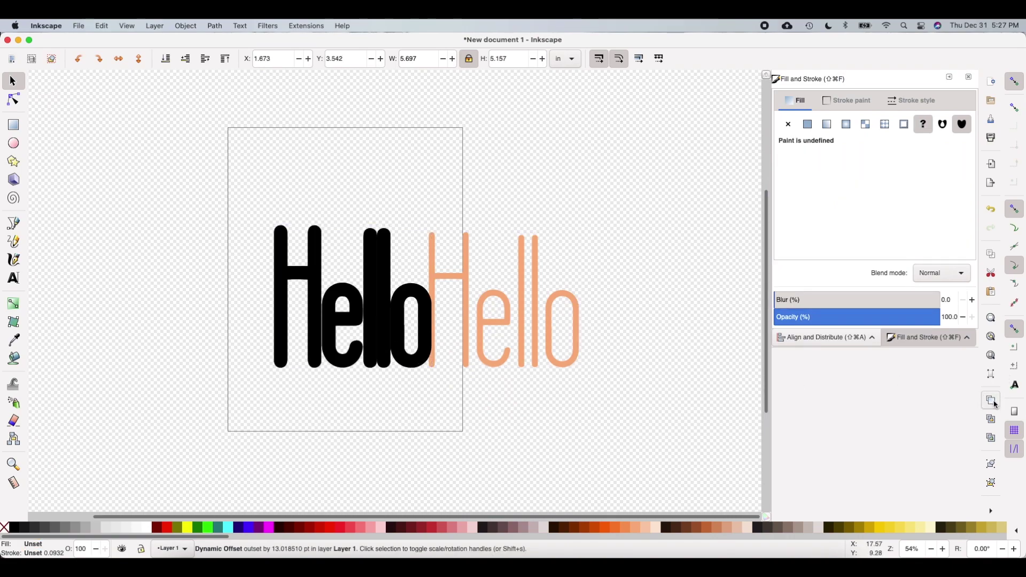
Step: Apply a dynamic offset to the duplicated black outline, widening it to about 5.97 × 5.43 in
{"action": "left_click", "coordinate": [210, 25]}
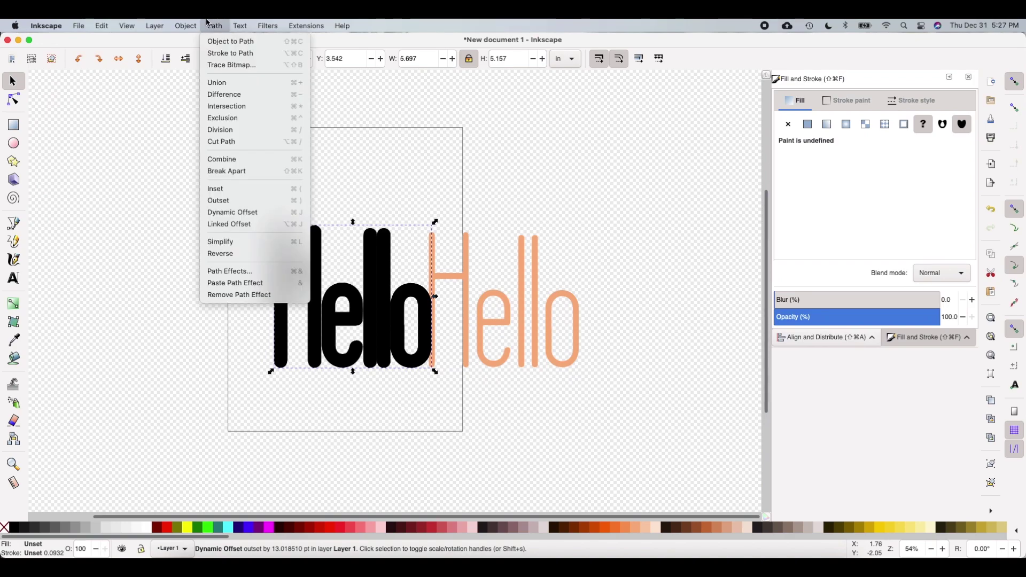
{"action": "left_click", "coordinate": [267, 216]}
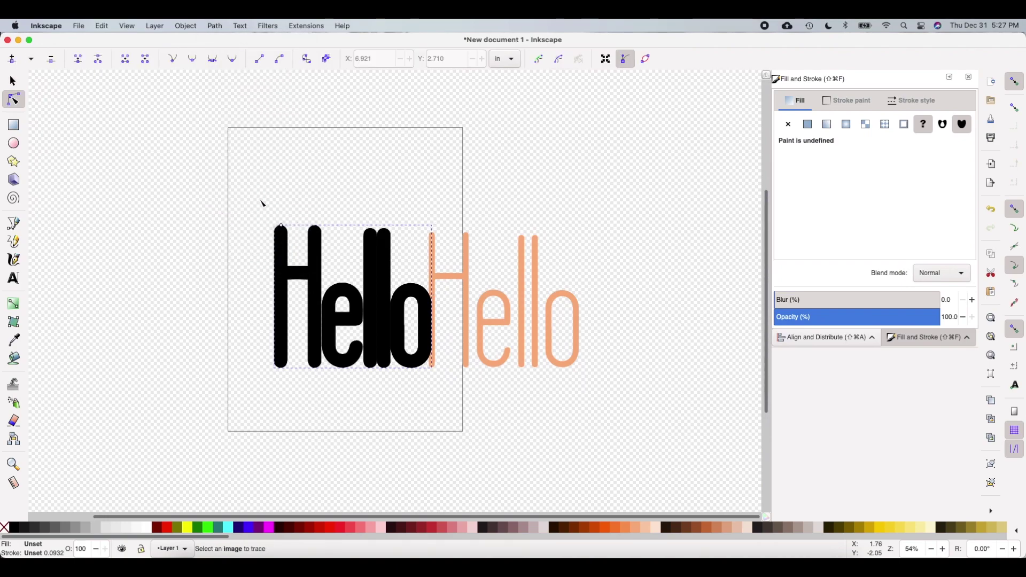
{"action": "left_click", "coordinate": [281, 226]}
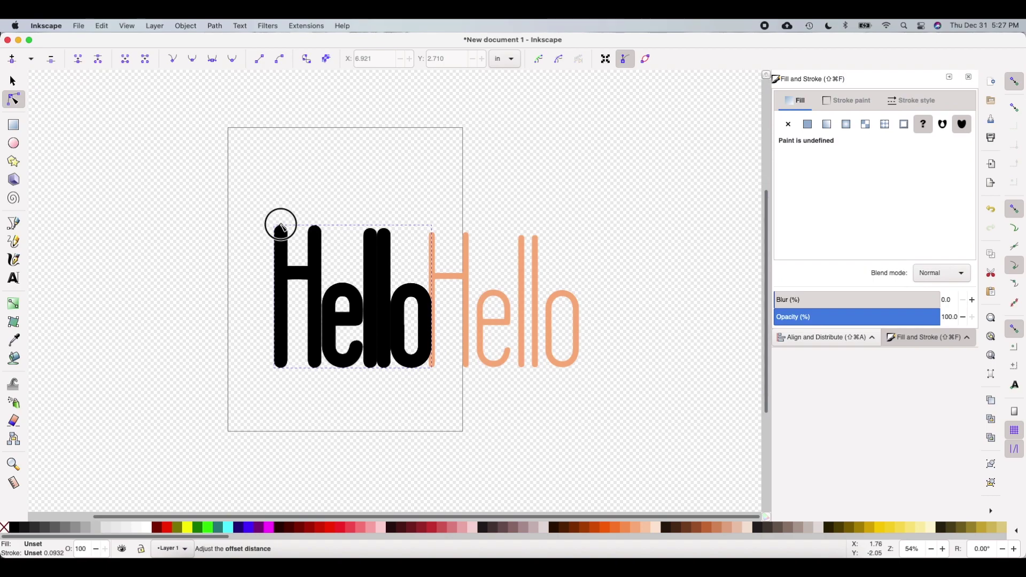
{"action": "left_click_drag", "start_coordinate": [280, 225], "coordinate": [281, 221]}
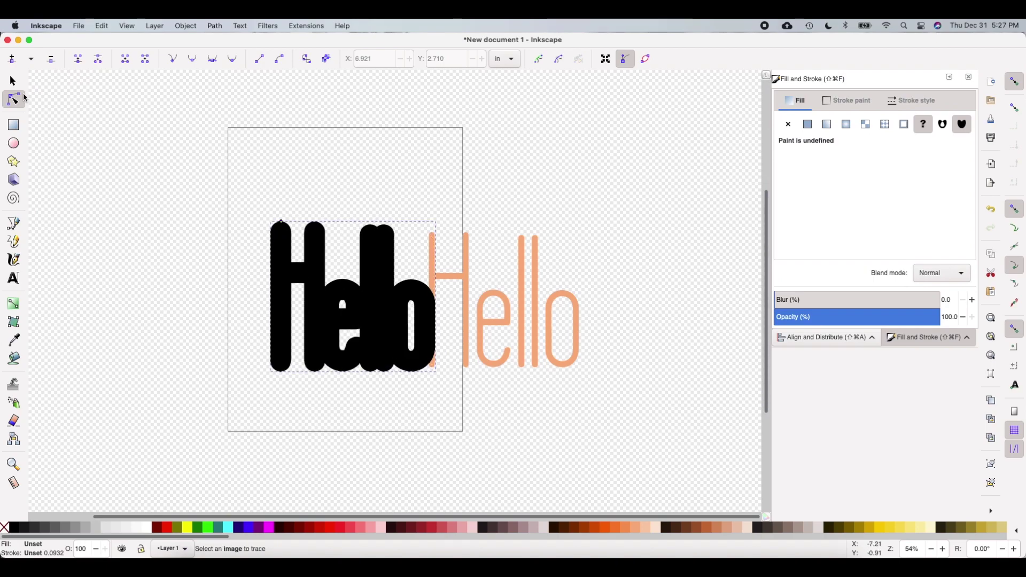
{"action": "left_click", "coordinate": [16, 83]}
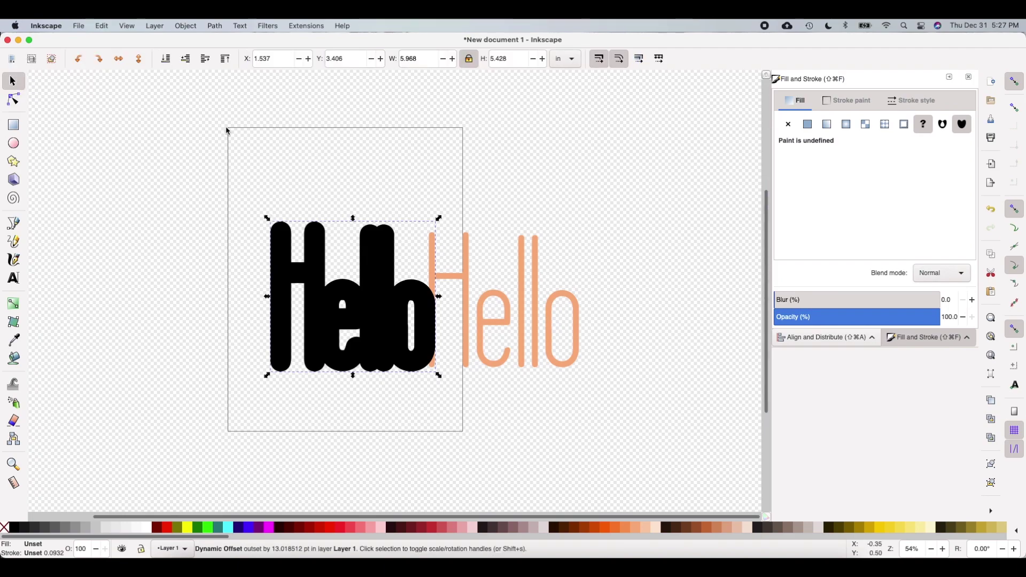
Step: Send the wide offset outline to the bottom and fill it pink
{"action": "left_click", "coordinate": [171, 60]}
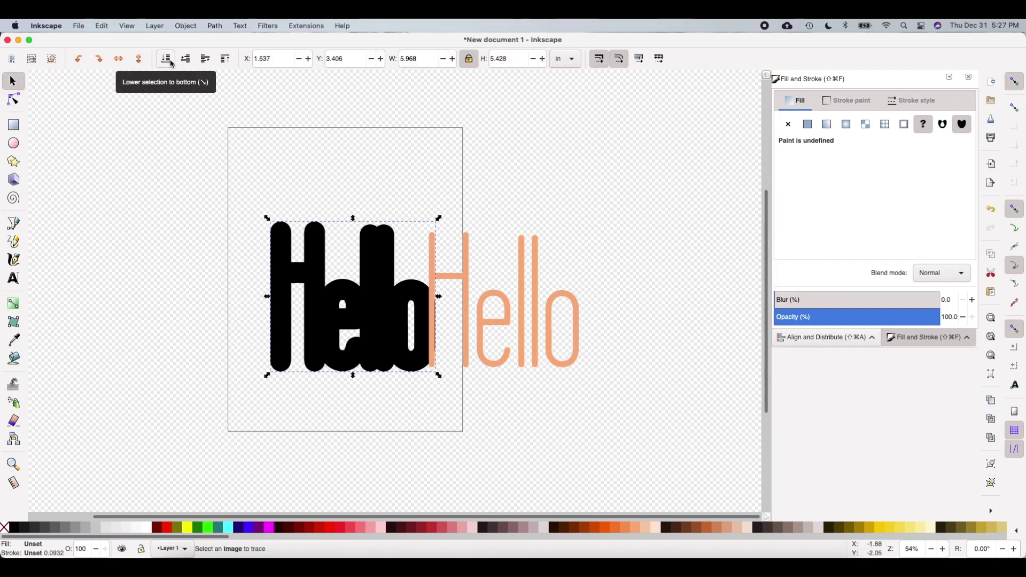
{"action": "left_click", "coordinate": [372, 527]}
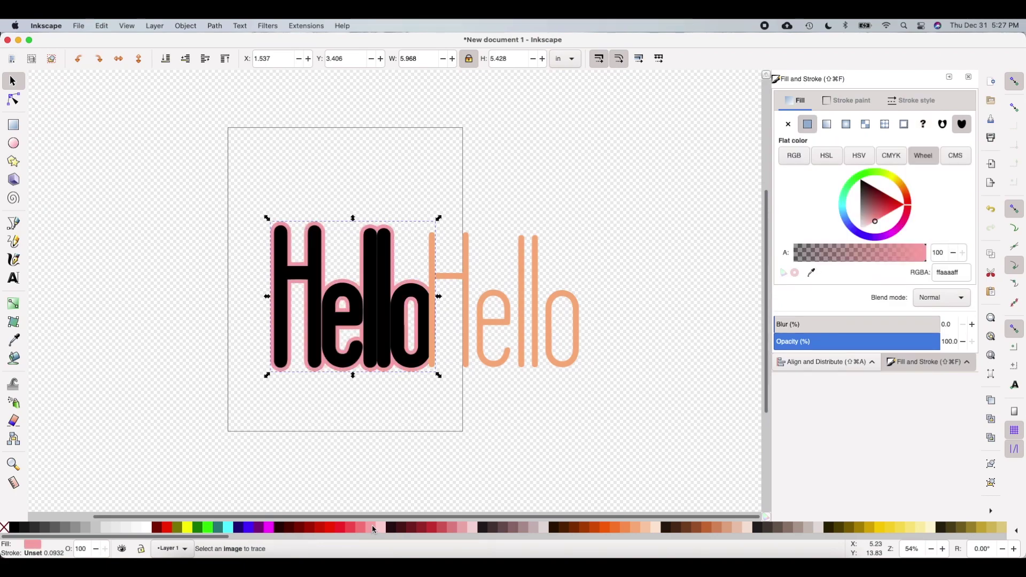
{"action": "left_click", "coordinate": [542, 408]}
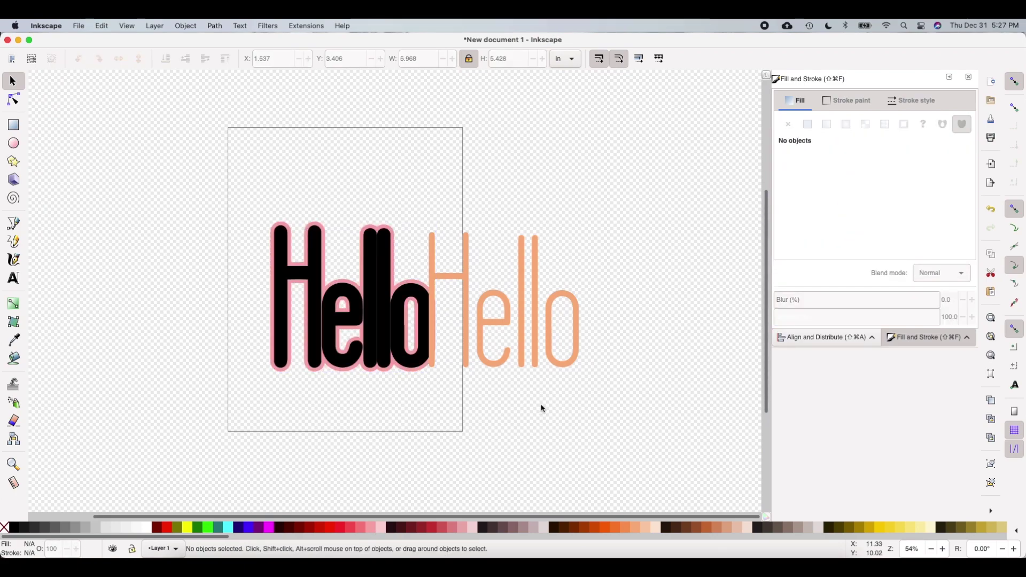
Step: Move the orange Hello back over the black outline and select all three layers
{"action": "left_click", "coordinate": [452, 352]}
{"action": "left_click_drag", "start_coordinate": [452, 353], "coordinate": [408, 355]}
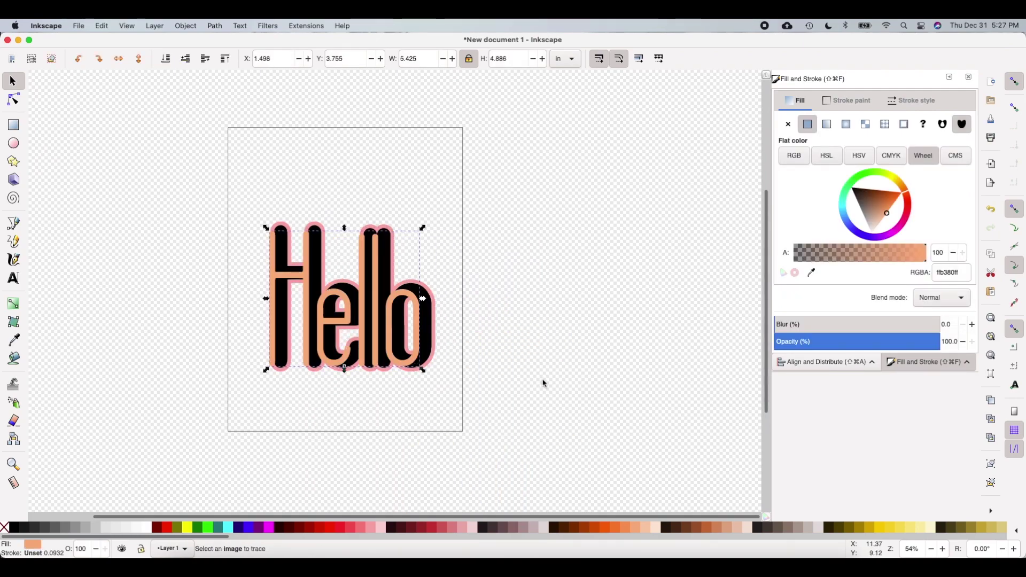
{"action": "left_click", "coordinate": [544, 383]}
{"action": "left_click_drag", "start_coordinate": [550, 405], "coordinate": [204, 173]}
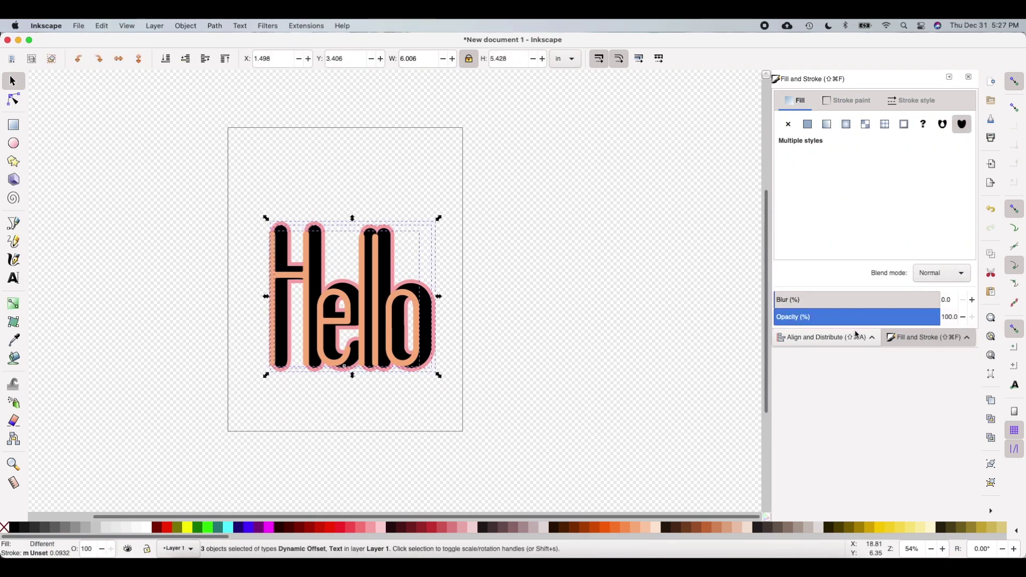
Step: Centre the orange Hello, black outline and pink outline on both vertical and horizontal axes
{"action": "left_click", "coordinate": [180, 24]}
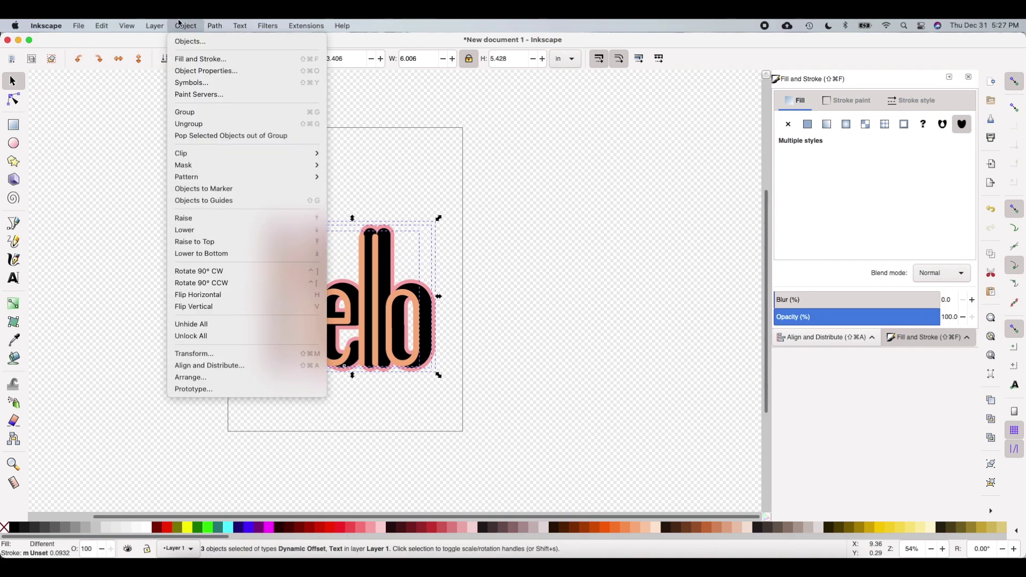
{"action": "left_click", "coordinate": [208, 365]}
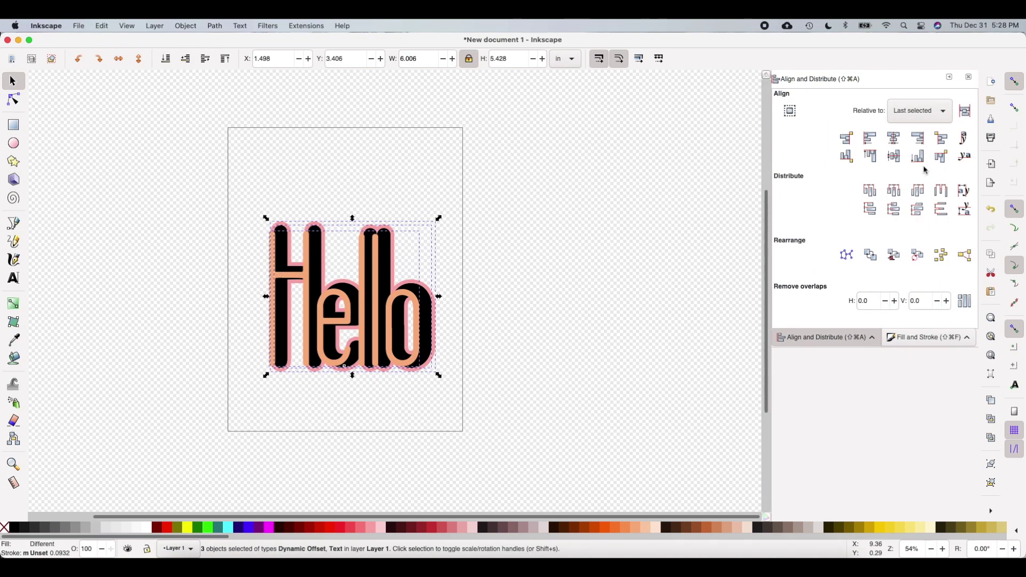
{"action": "left_click", "coordinate": [894, 160]}
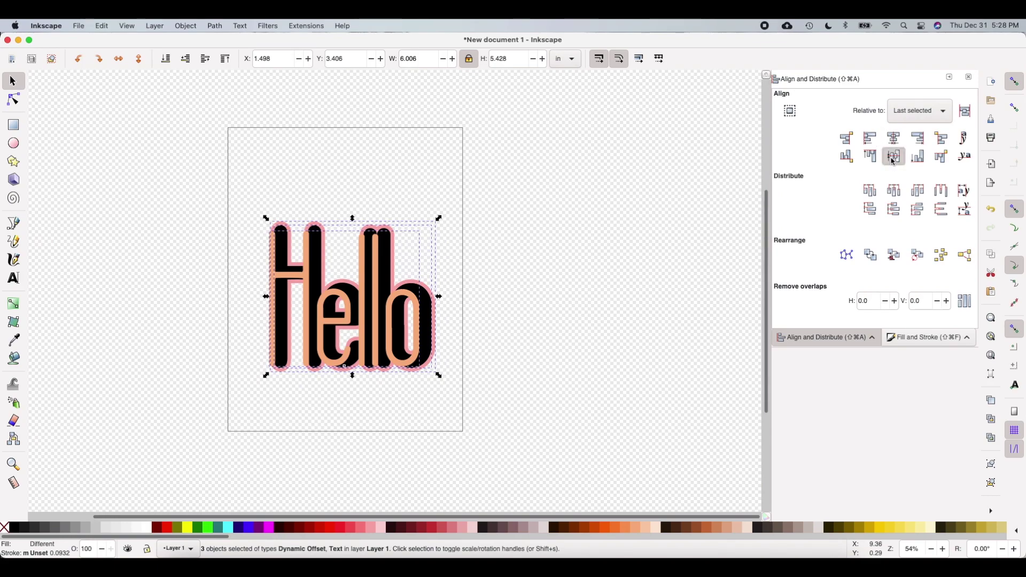
{"action": "left_click", "coordinate": [894, 138]}
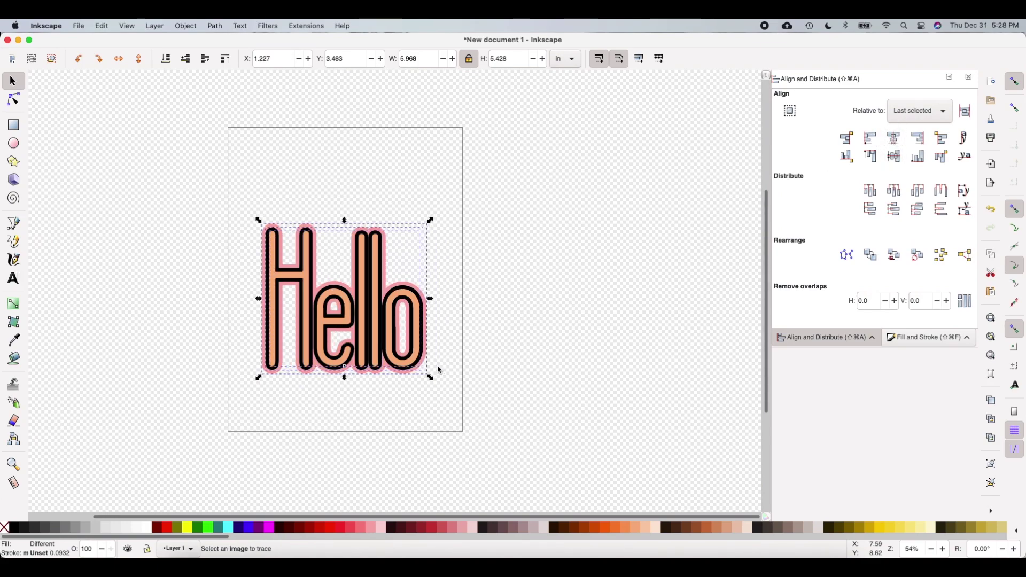
{"action": "left_click", "coordinate": [438, 369]}
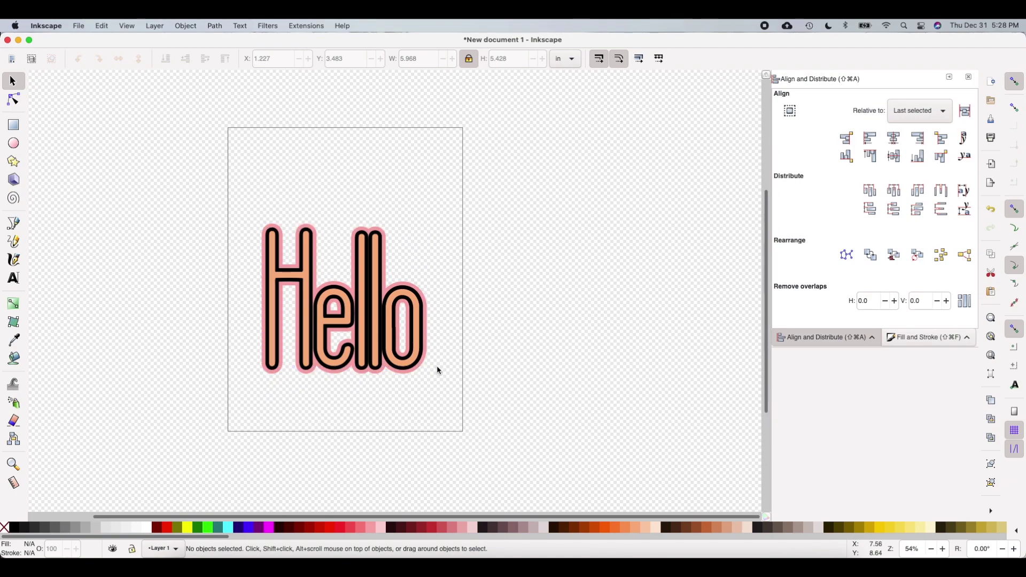